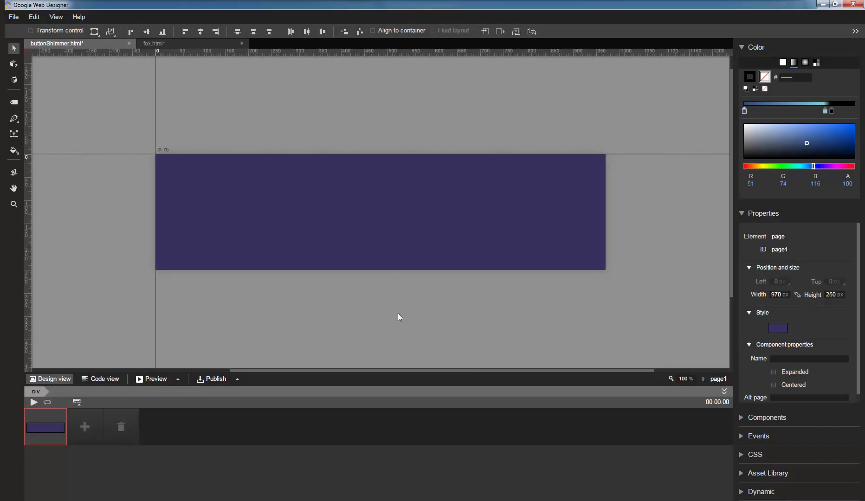
# Collapse the Color and Properties panels and expand the Components panel.
pyautogui.click(741, 46)
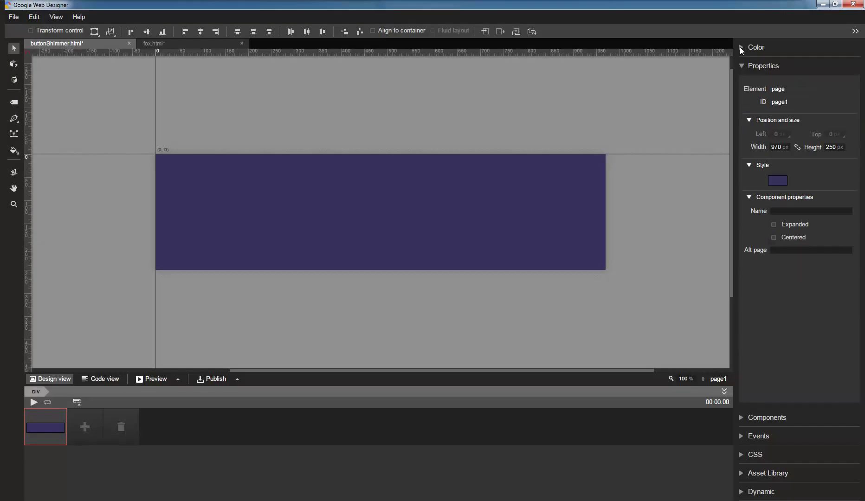
pyautogui.click(742, 67)
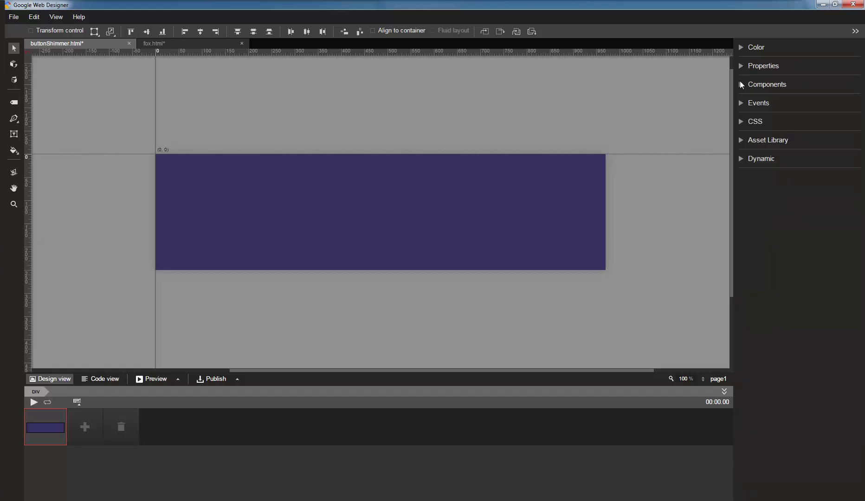
pyautogui.click(742, 85)
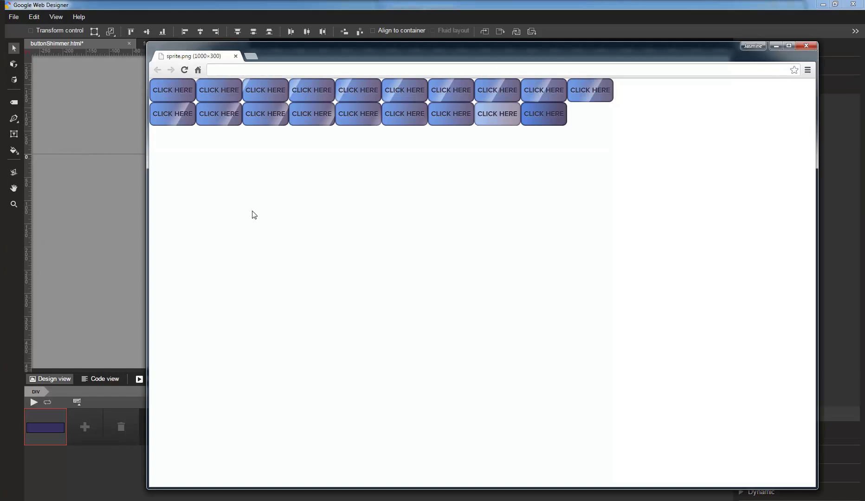
# Place a Sprite Sheet in the banner centre and set its source to sprite.png.
pyautogui.click(47, 200)
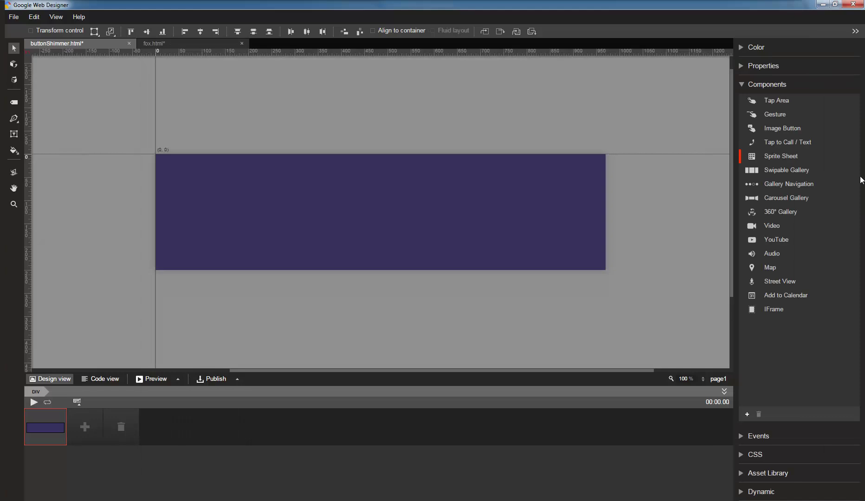
pyautogui.moveTo(803, 159); pyautogui.dragTo(403, 187)
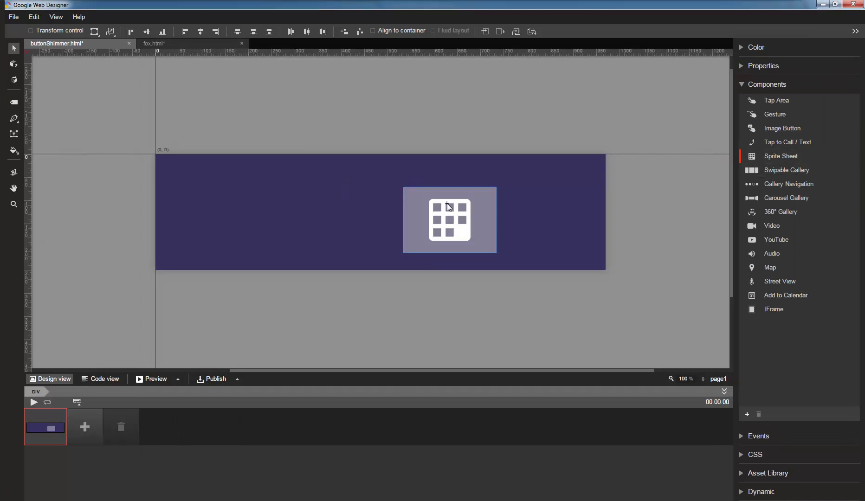
pyautogui.click(746, 83)
pyautogui.click(747, 67)
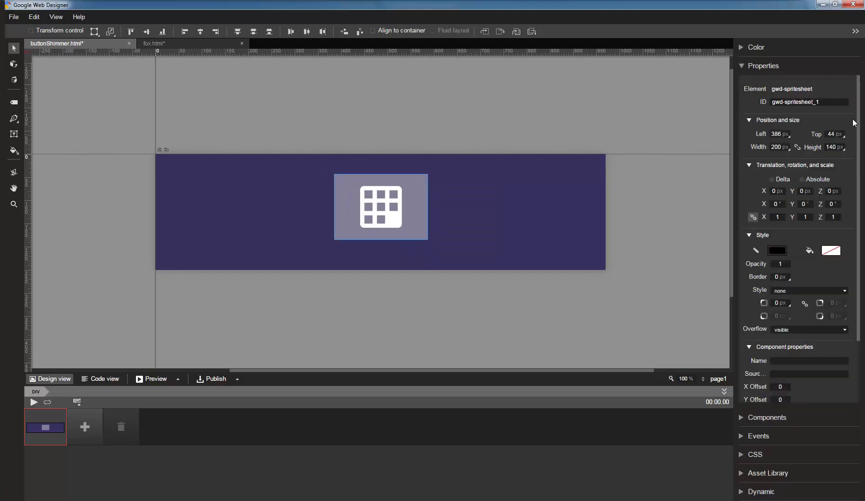
pyautogui.scroll(-2, 825, 263)
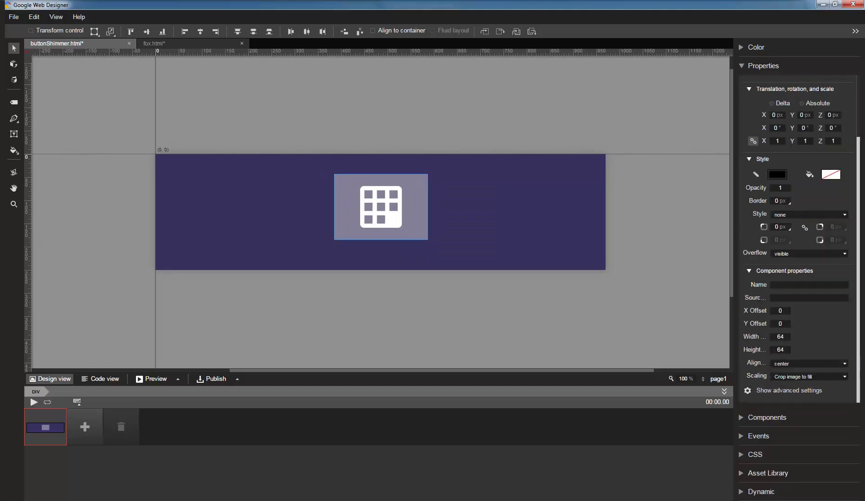
pyautogui.click(796, 298)
pyautogui.write('s')
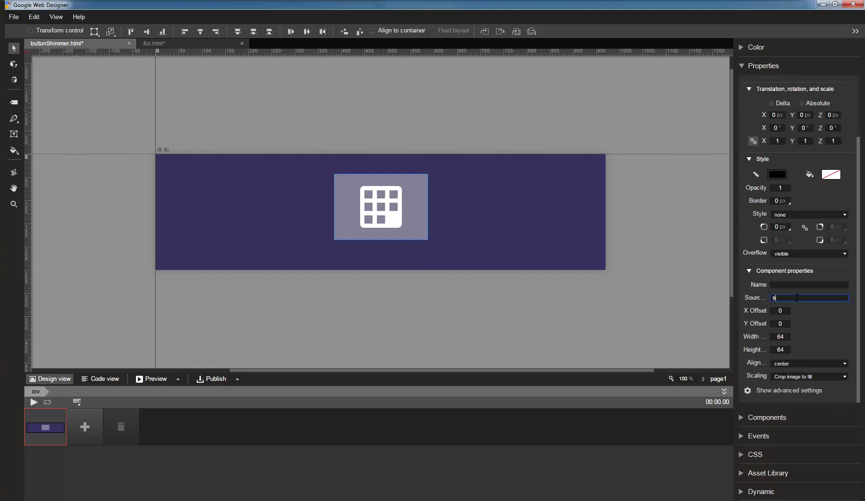
pyautogui.write('prite.p')
pyautogui.write('ng')
pyautogui.scroll(2, 864, 156)
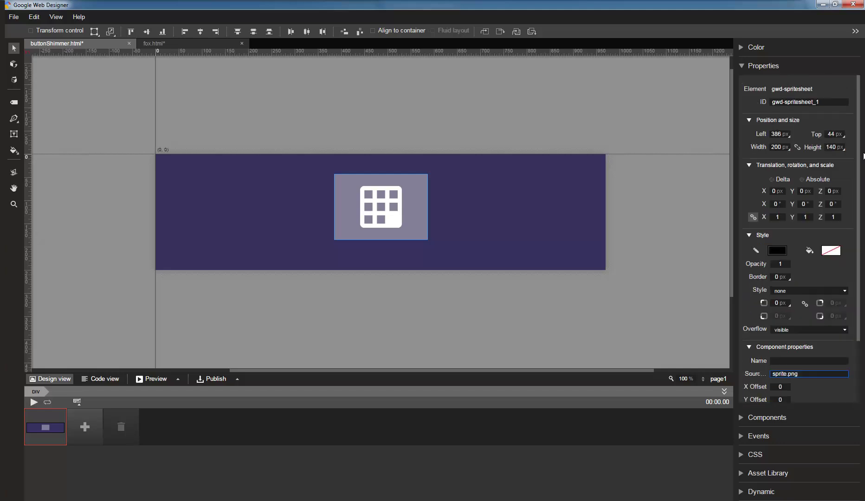
# Resize the sprite sheet to 100 × 51 px and deselect it.
pyautogui.click(778, 147)
pyautogui.write('100')
pyautogui.press('Tab')
pyautogui.write('50')
pyautogui.press('Return')
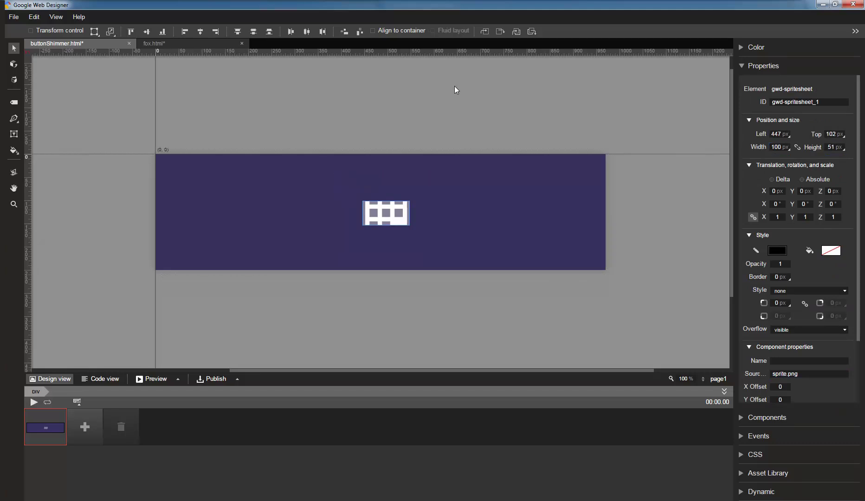
pyautogui.click(724, 152)
# Set the sprite frame width to 100 and height to 51, keeping Crop image to fill scaling.
pyautogui.click(395, 220)
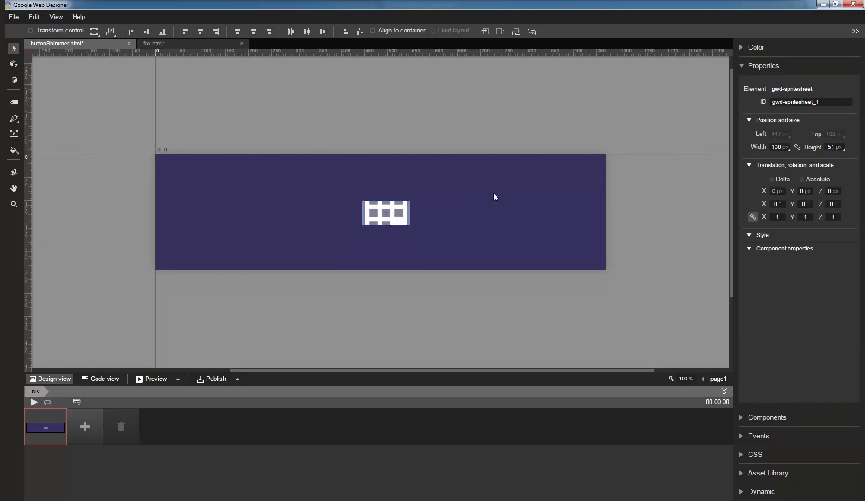
pyautogui.scroll(-2, 859, 184)
pyautogui.scroll(-1, 831, 251)
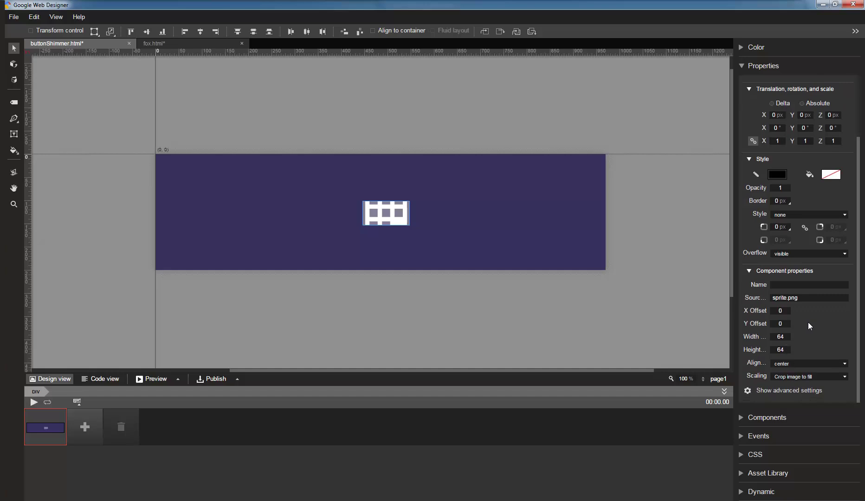
pyautogui.click(779, 338)
pyautogui.write('1')
pyautogui.write('00')
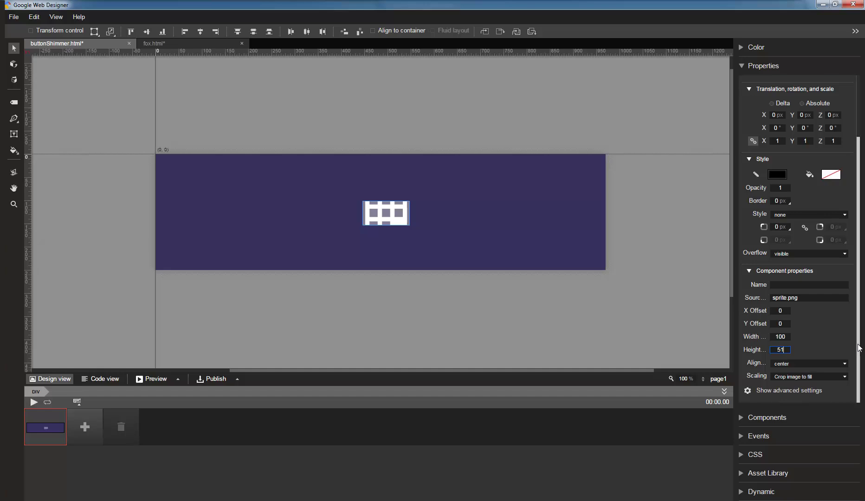
pyautogui.click(828, 379)
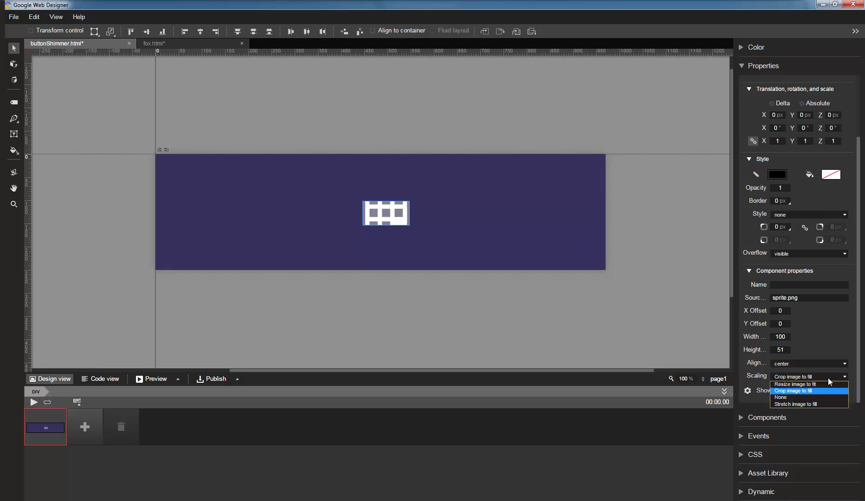
pyautogui.click(852, 355)
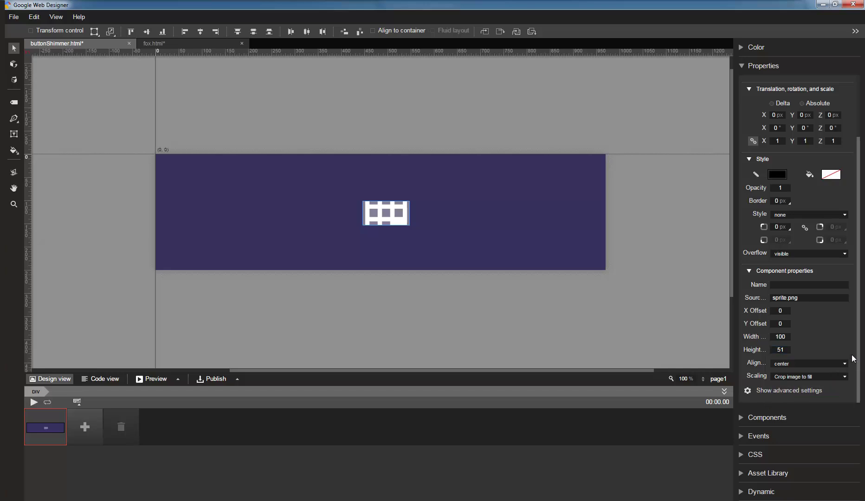
# In advanced settings, enable Autoplay Animation with 17 frames and duration 100.
pyautogui.click(773, 392)
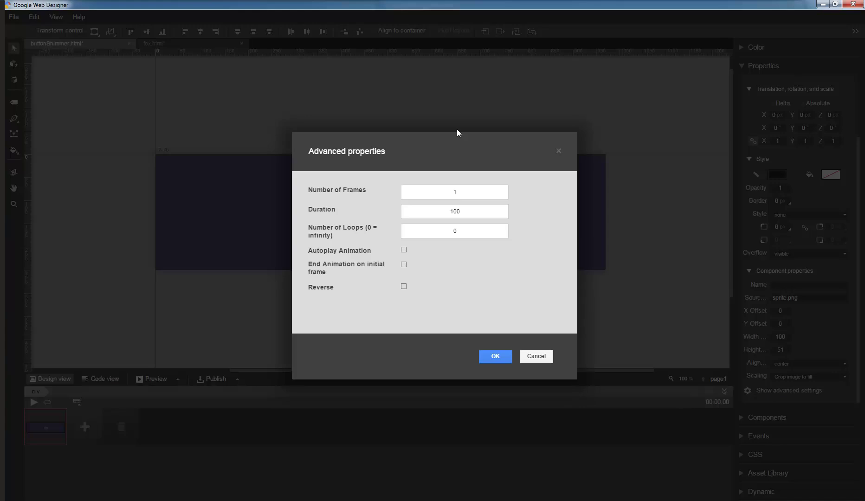
pyautogui.click(463, 192)
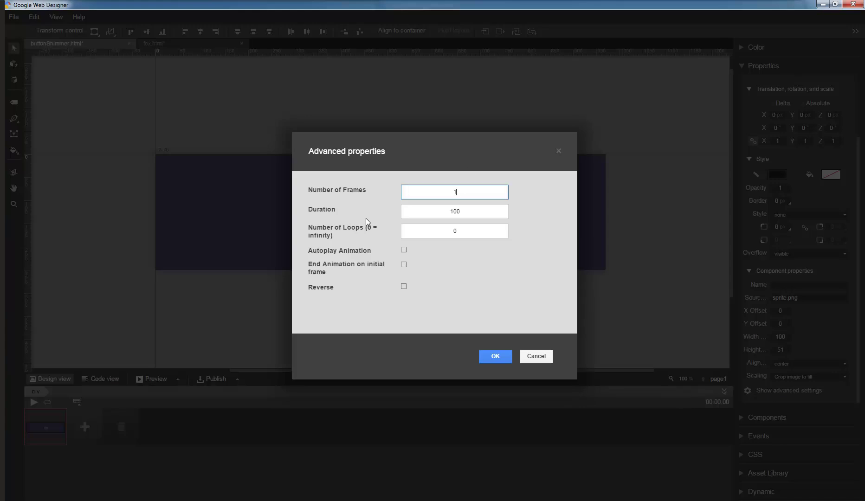
pyautogui.click(403, 251)
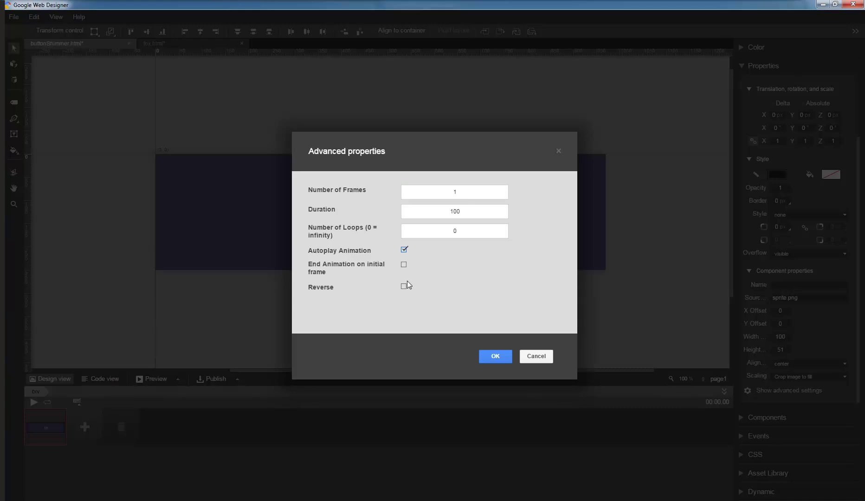
pyautogui.click(462, 196)
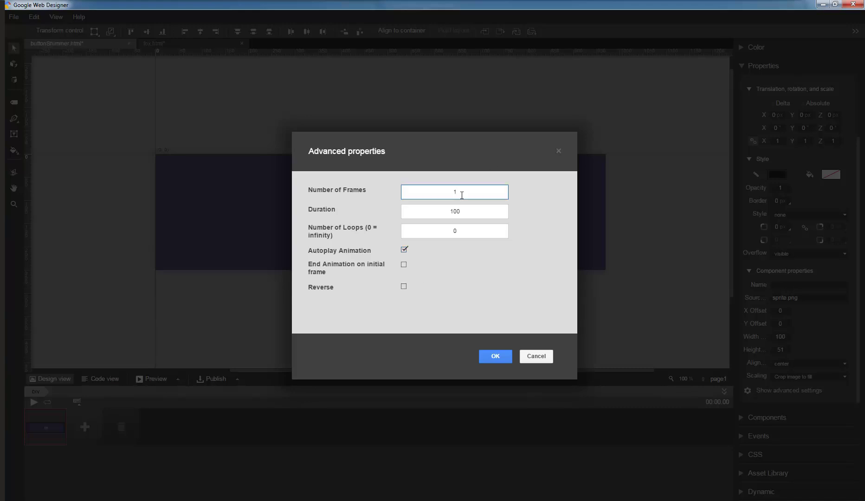
pyautogui.write('7')
pyautogui.doubleClick(459, 214)
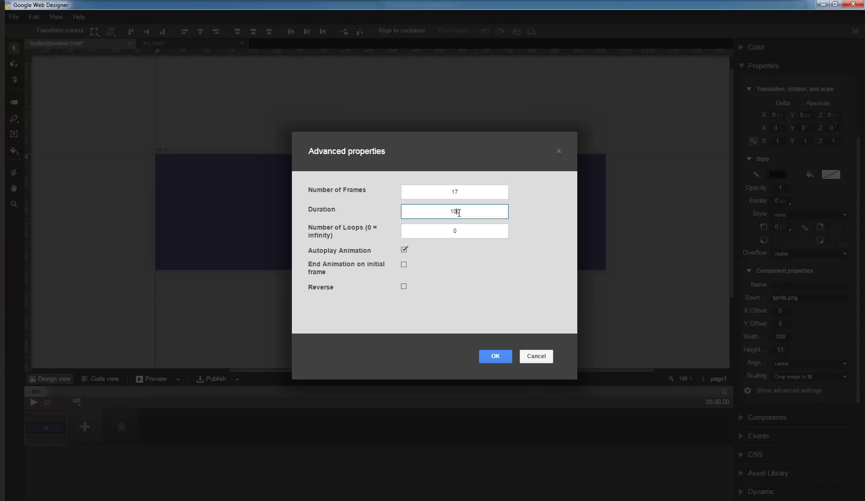
pyautogui.click(489, 254)
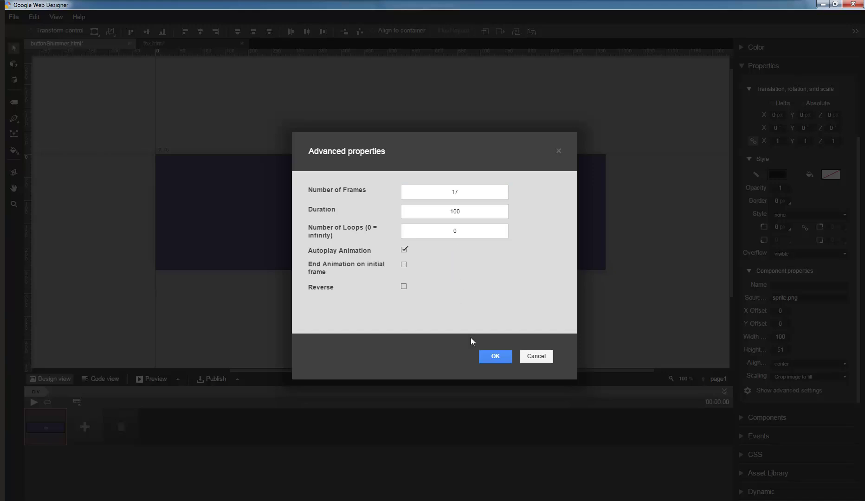
# Apply the animation settings, preview the banner in the browser, then reselect the sprite sheet.
pyautogui.click(495, 356)
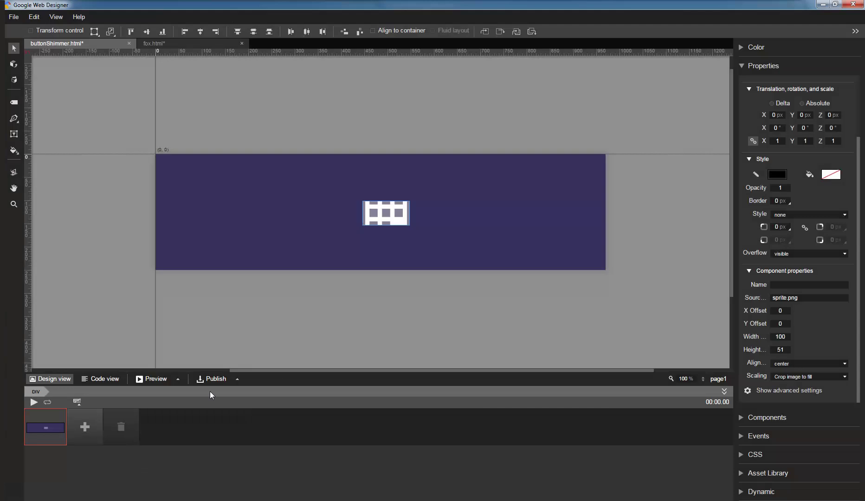
pyautogui.click(147, 380)
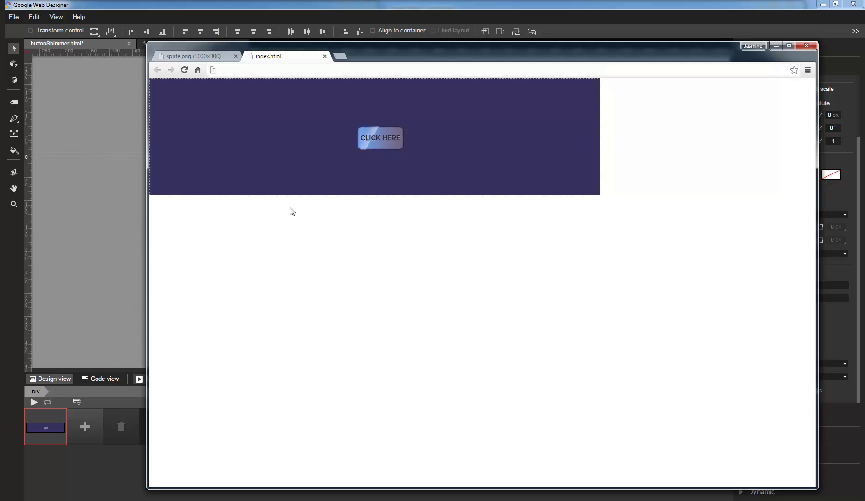
pyautogui.click(325, 56)
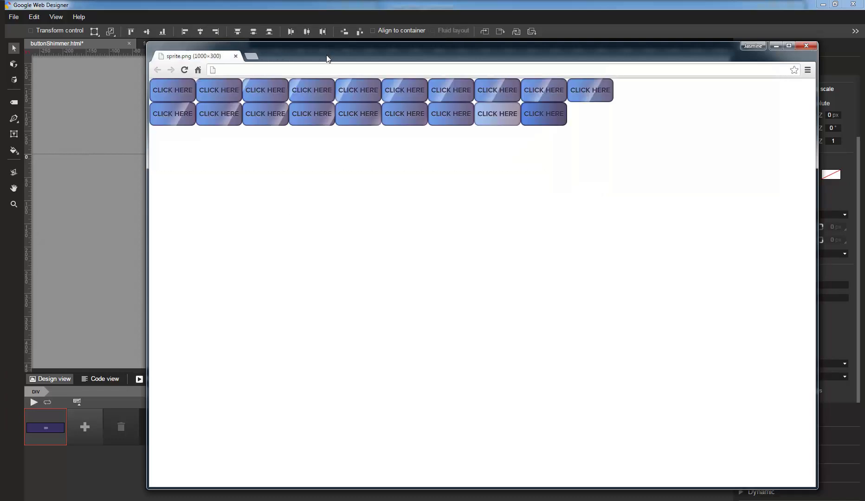
pyautogui.click(102, 183)
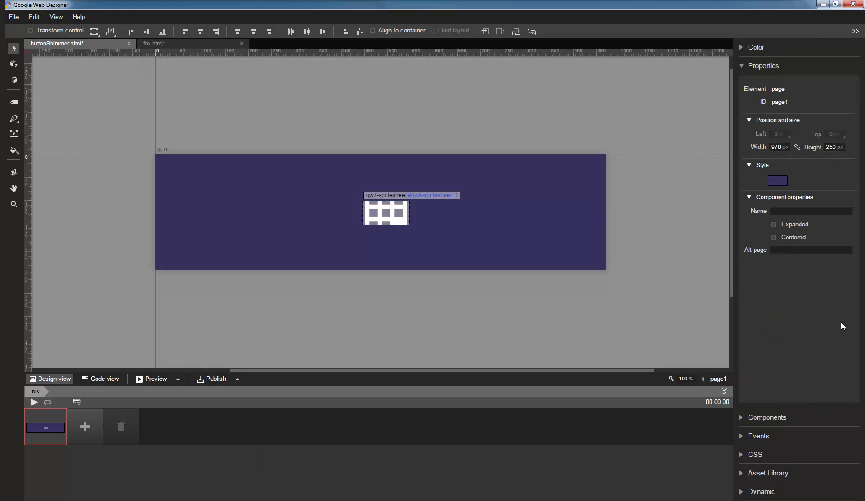
pyautogui.click(396, 221)
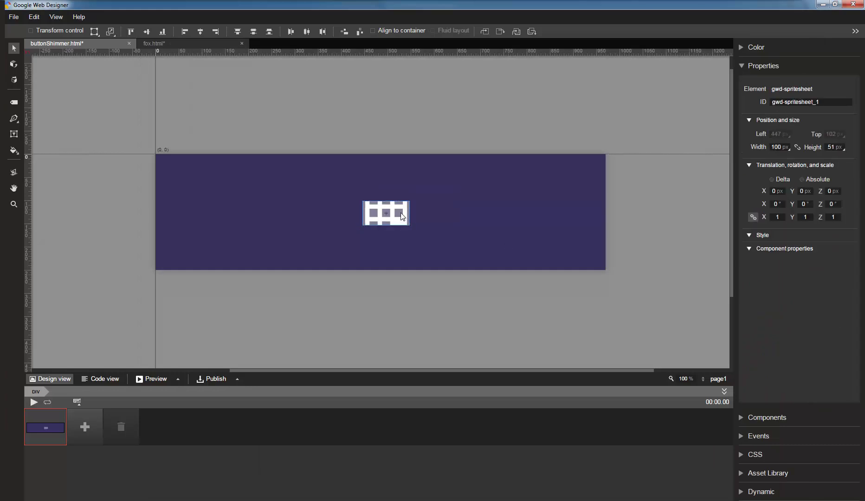
pyautogui.scroll(-2, 803, 379)
pyautogui.scroll(-1, 803, 378)
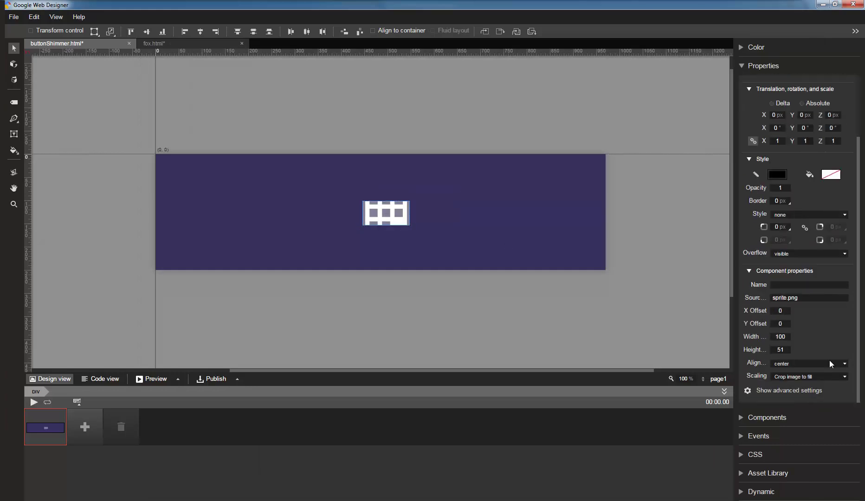
# Change the sprite animation duration to 50 and preview the banner again.
pyautogui.click(789, 391)
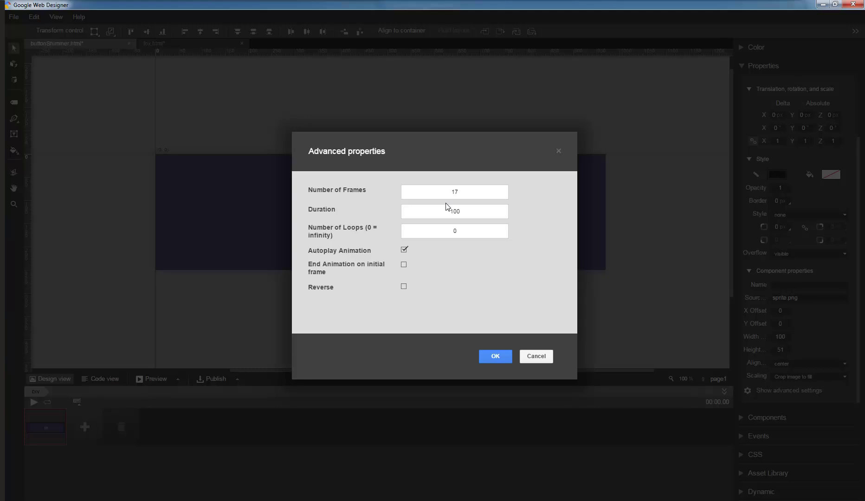
pyautogui.doubleClick(428, 210)
pyautogui.write('5')
pyautogui.write('0')
pyautogui.click(495, 356)
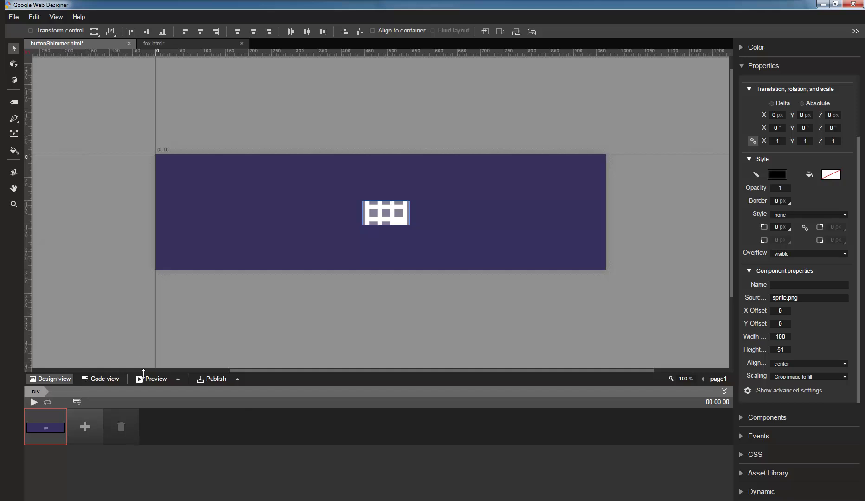
pyautogui.click(143, 375)
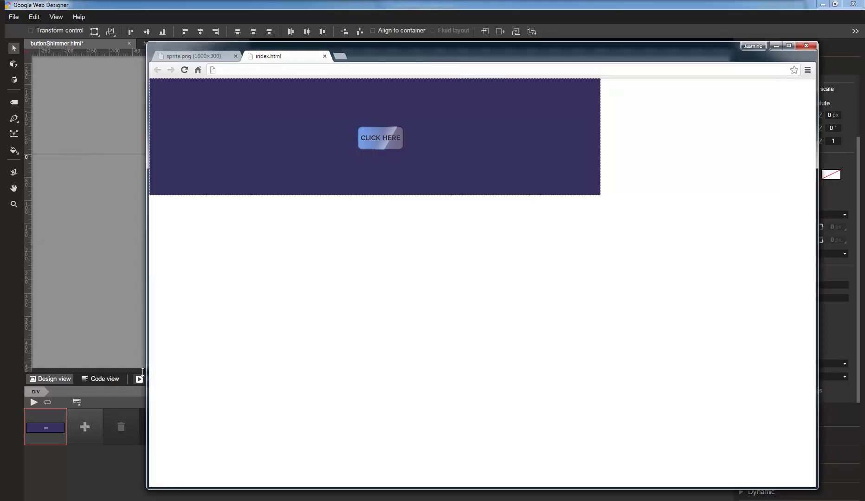
pyautogui.click(121, 308)
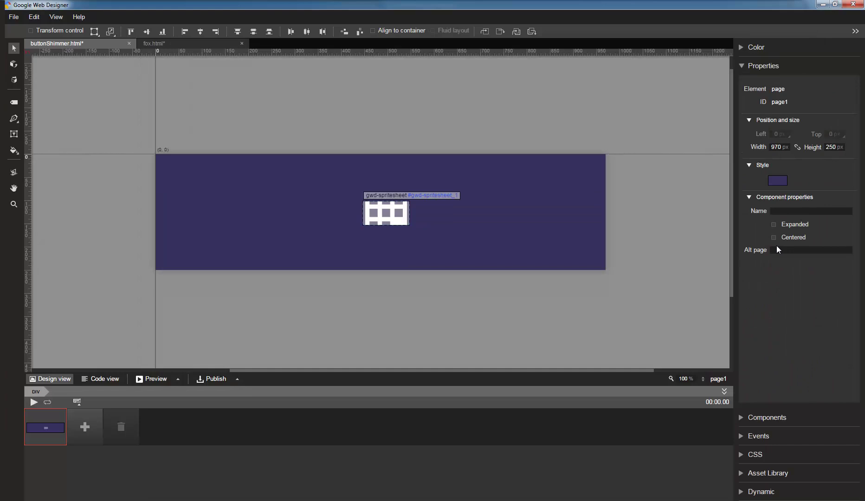
# Start a new event on gwd-spritesheet_1 triggered by mousedown.
pyautogui.click(763, 68)
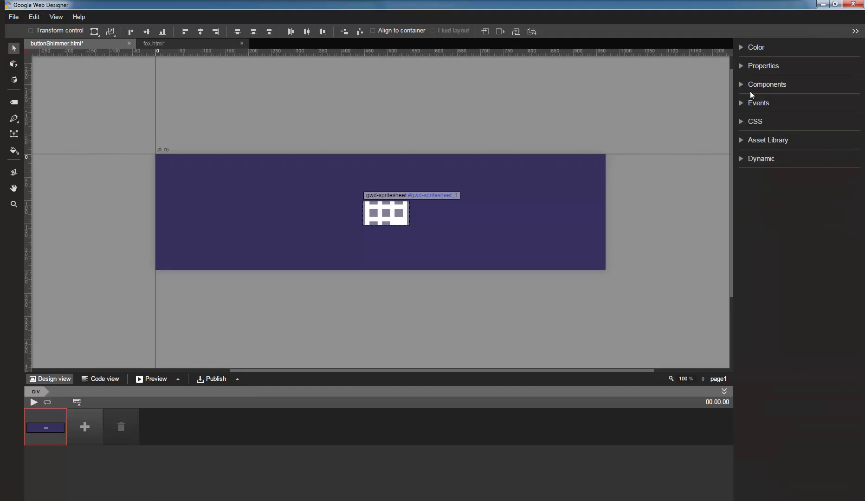
pyautogui.click(741, 101)
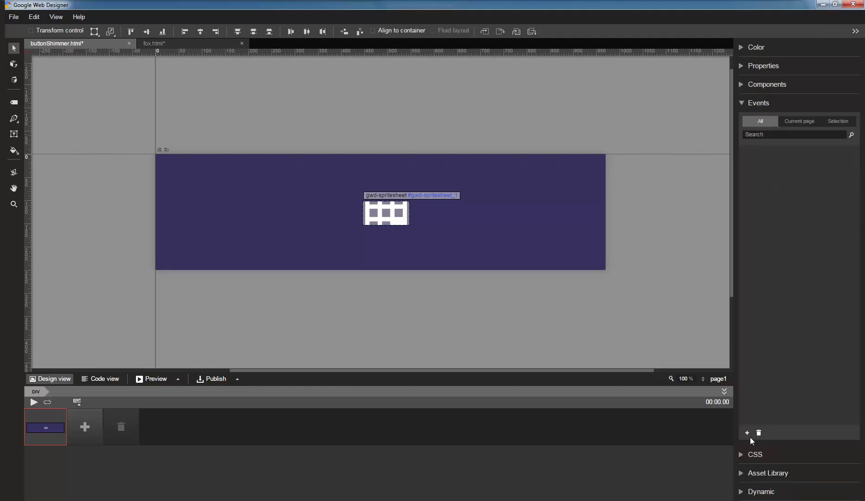
pyautogui.click(748, 433)
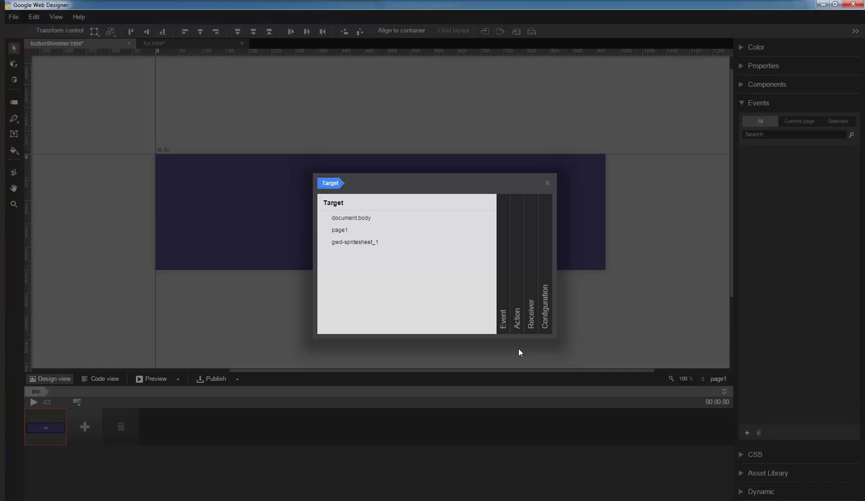
pyautogui.click(344, 243)
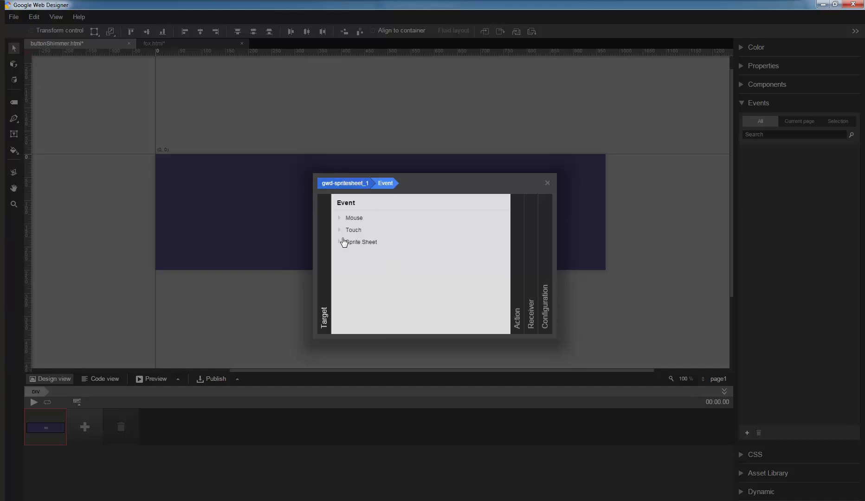
pyautogui.click(382, 219)
pyautogui.click(377, 242)
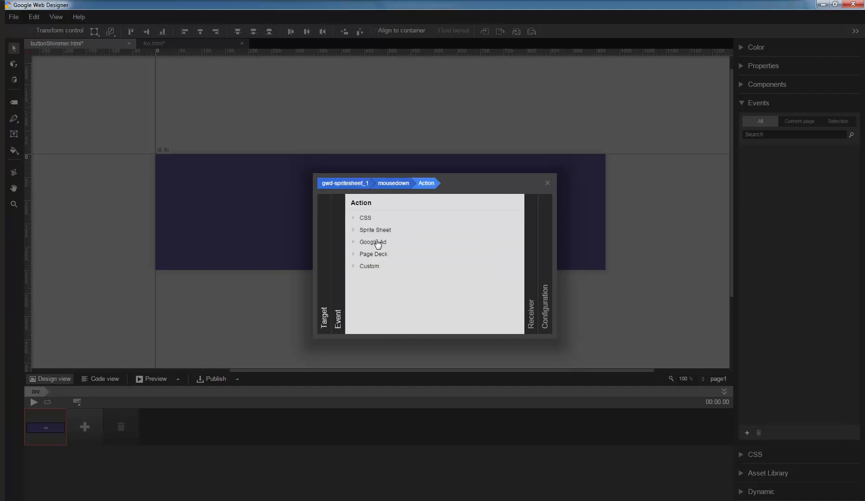
# Choose Sprite Sheet > Defines a new animation as the action, received by gwd-spritesheet_1.
pyautogui.click(371, 230)
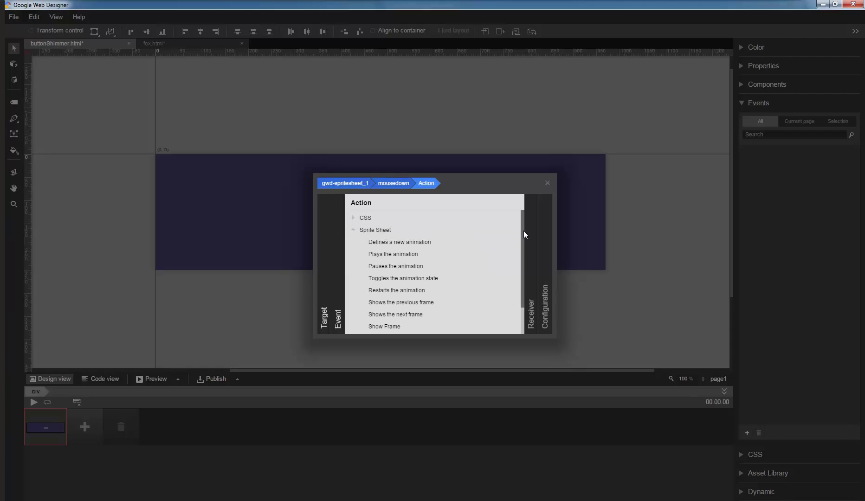
pyautogui.moveTo(523, 233)
pyautogui.mouseDown()
pyautogui.moveTo(523, 249)
pyautogui.moveTo(524, 231)
pyautogui.mouseUp()
pyautogui.click(415, 245)
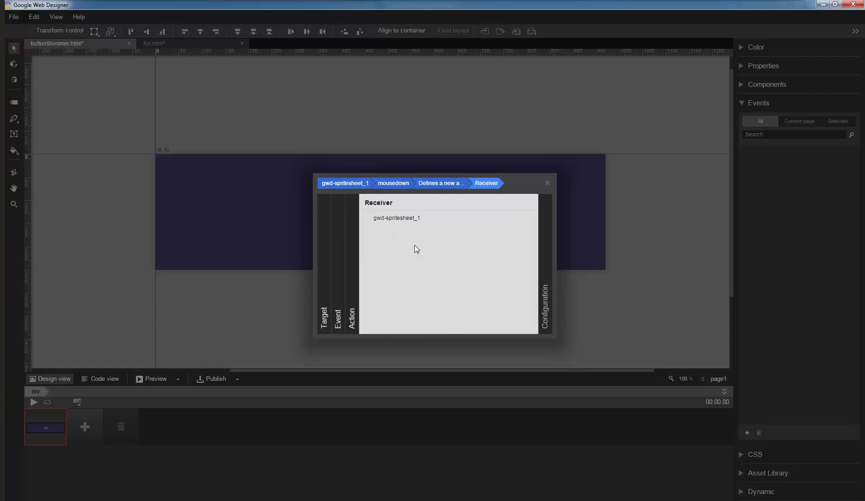
pyautogui.click(417, 223)
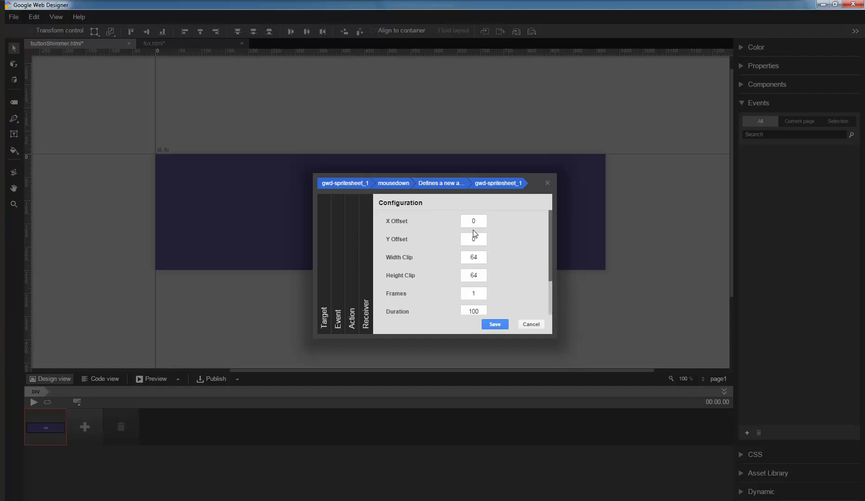
# Configure clip 100 × 51, 17 frames, duration 50, one loop, and reverse playback.
pyautogui.moveTo(481, 258); pyautogui.dragTo(474, 257)
pyautogui.write('0')
pyautogui.press('Tab')
pyautogui.write('1')
pyautogui.press('Tab')
pyautogui.write('1')
pyautogui.write('7')
pyautogui.press('Tab')
pyautogui.write('50')
pyautogui.moveTo(549, 235); pyautogui.dragTo(548, 282)
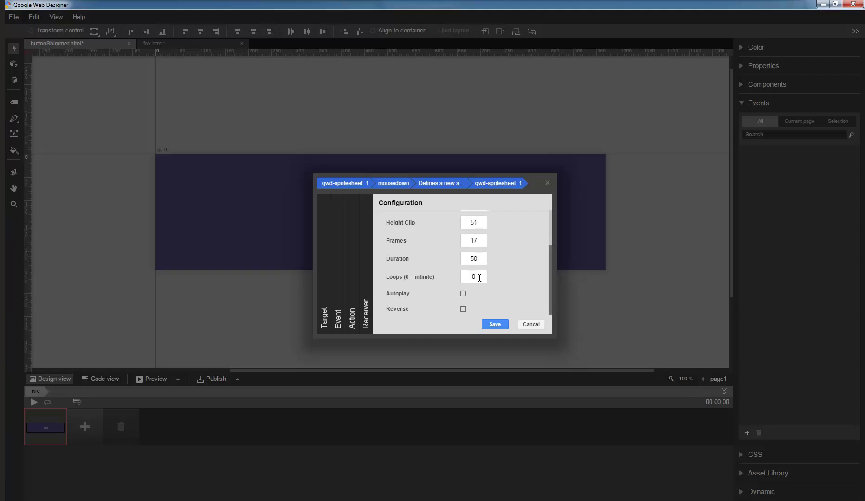
pyautogui.doubleClick(473, 277)
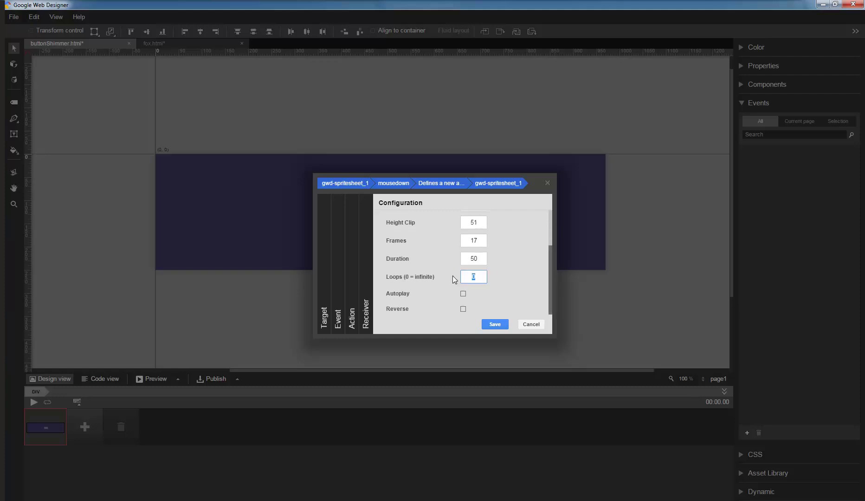
pyautogui.click(464, 309)
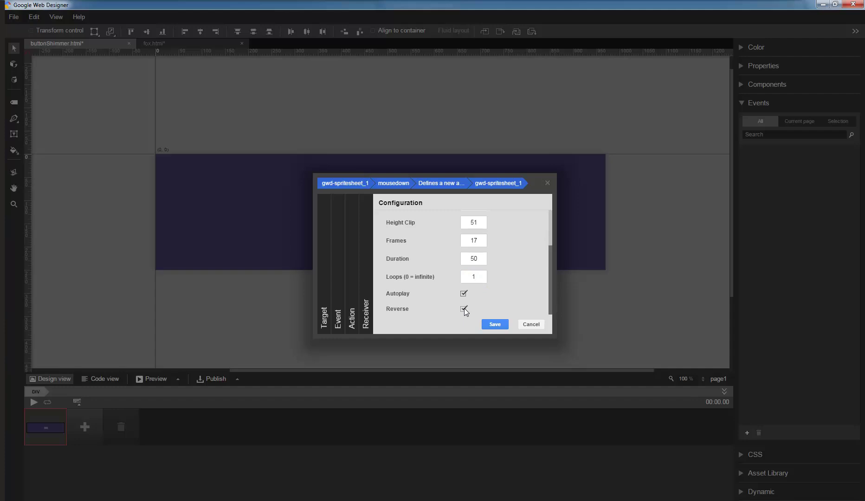
pyautogui.click(495, 324)
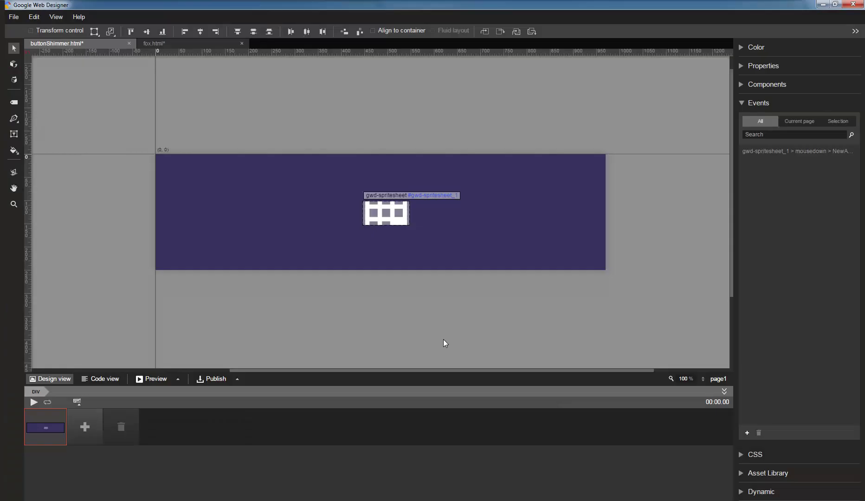
pyautogui.click(139, 379)
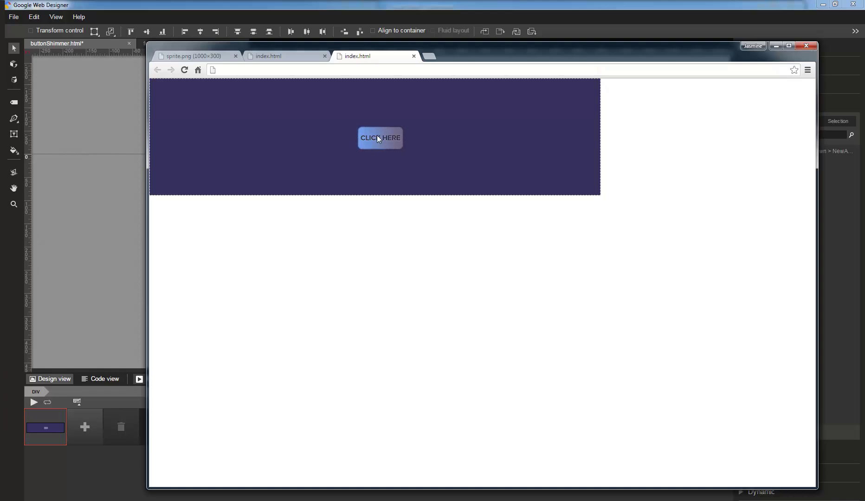
pyautogui.click(67, 296)
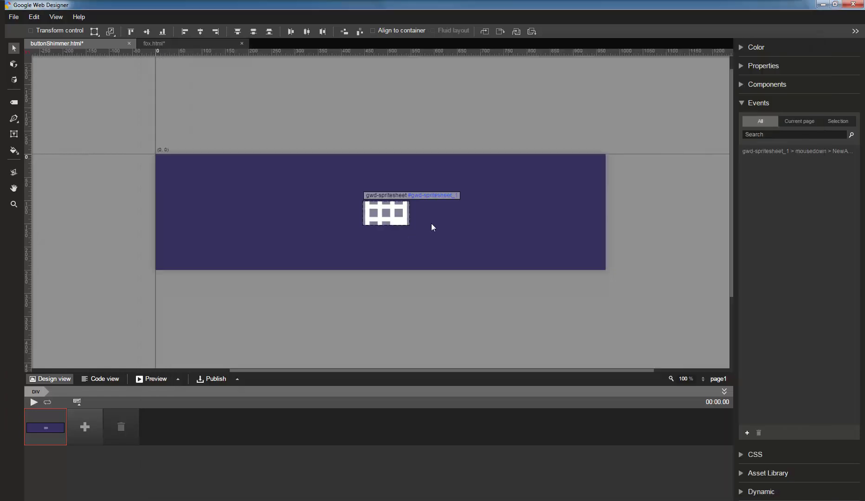
# Open the mousedown event, switch its trigger to mouseout, then dismiss without saving.
pyautogui.doubleClick(764, 149)
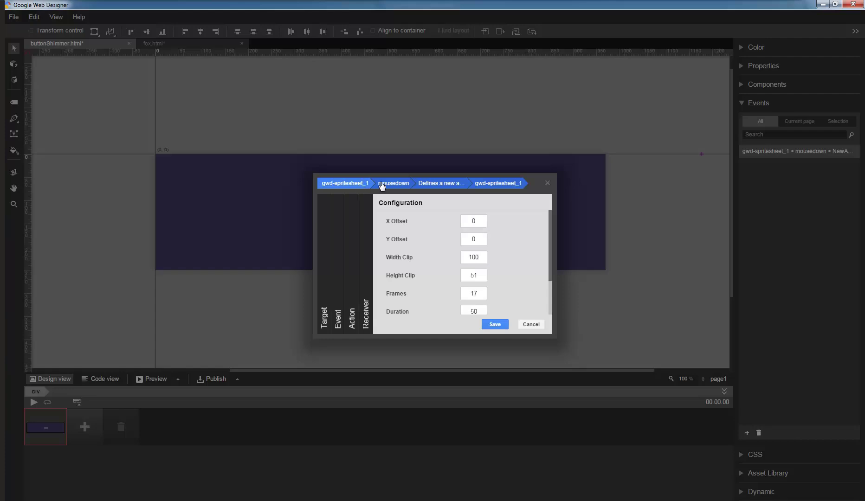
pyautogui.click(385, 183)
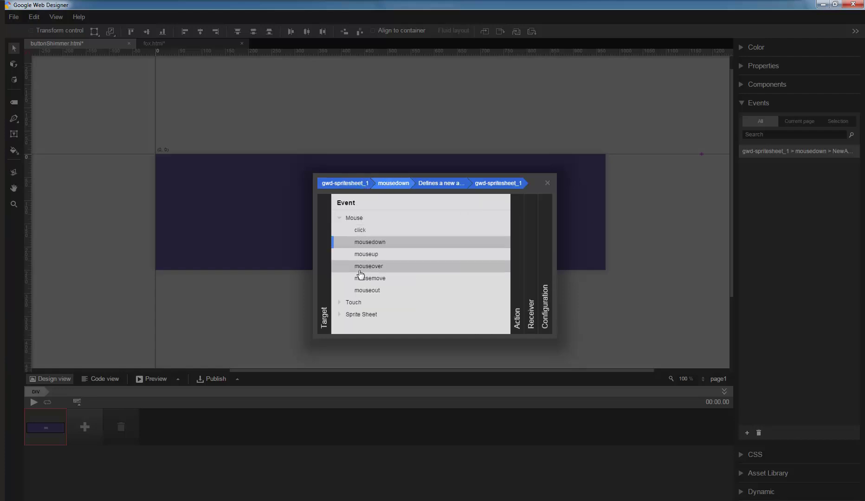
pyautogui.click(357, 292)
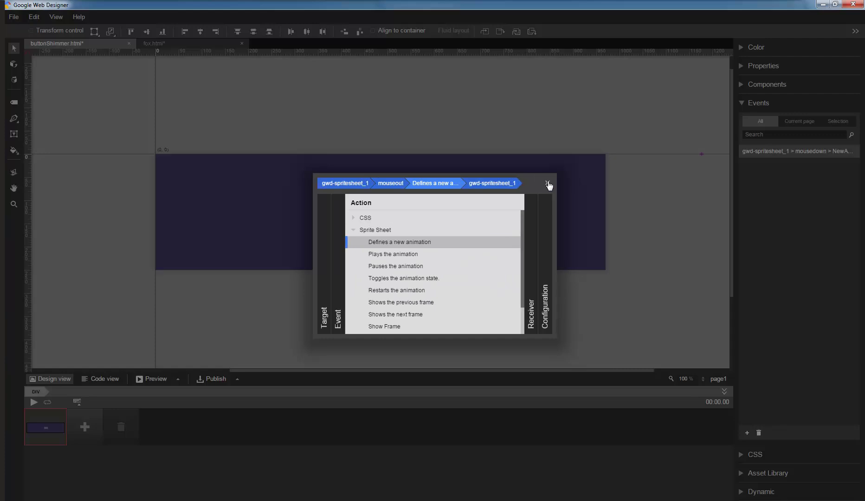
pyautogui.click(548, 182)
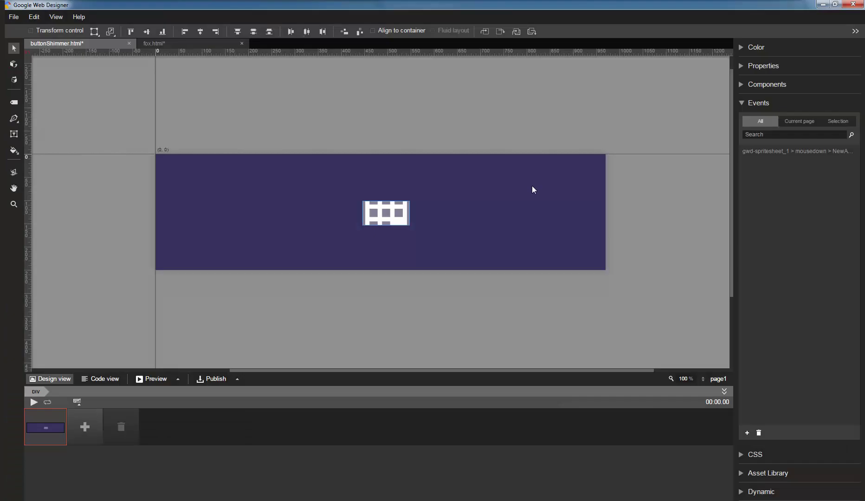
# Preview the banner and the sprite image in the browser, then return to the editor.
pyautogui.hotkey('ctrl', 'Return')
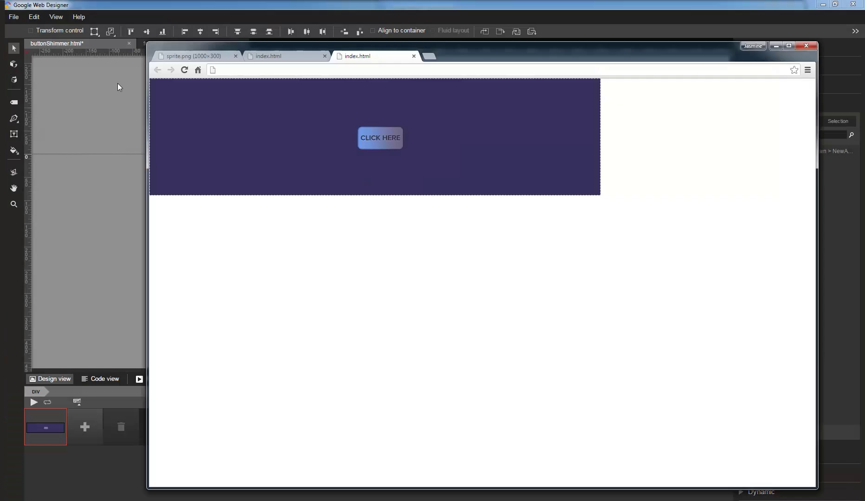
pyautogui.click(203, 57)
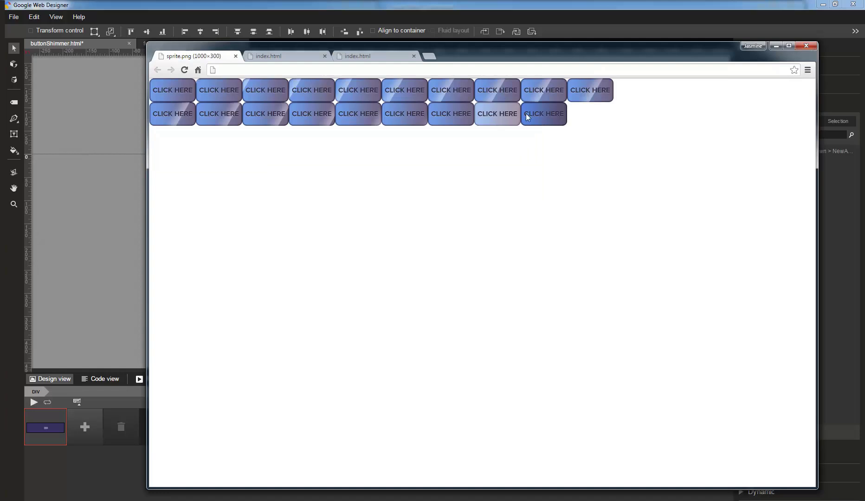
pyautogui.click(129, 229)
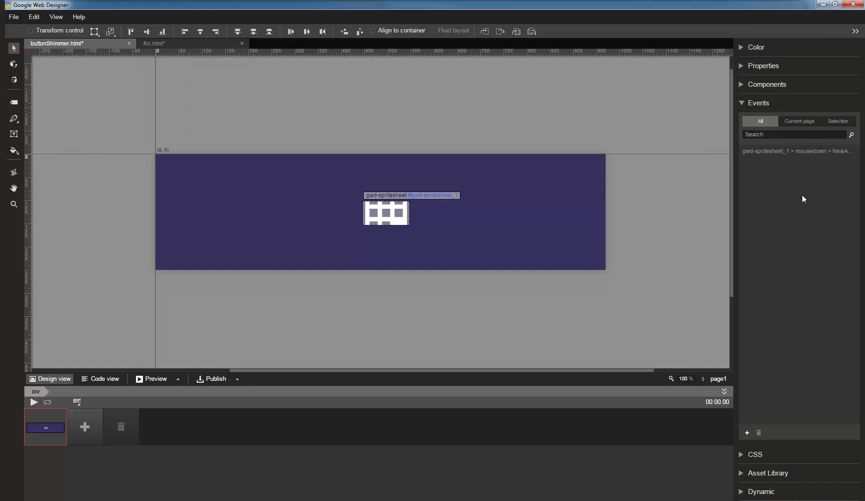
# Change the spritesheet event's trigger to mouseout and save, keeping its animation settings.
pyautogui.doubleClick(808, 150)
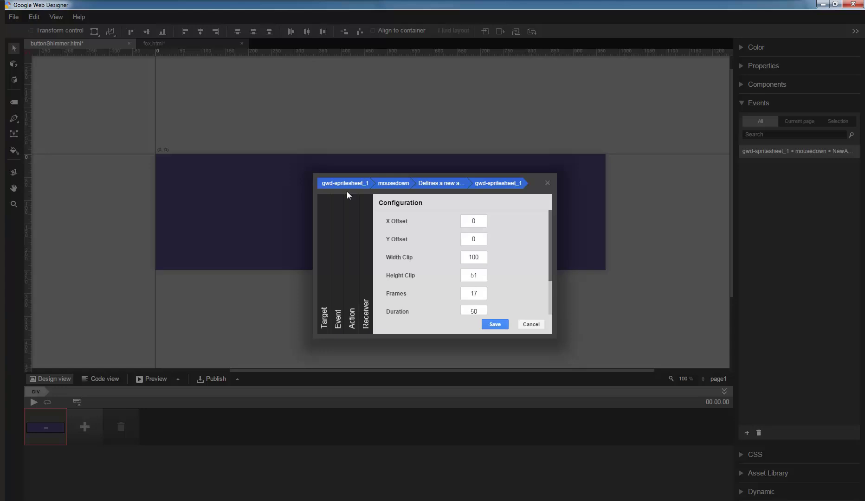
pyautogui.click(393, 183)
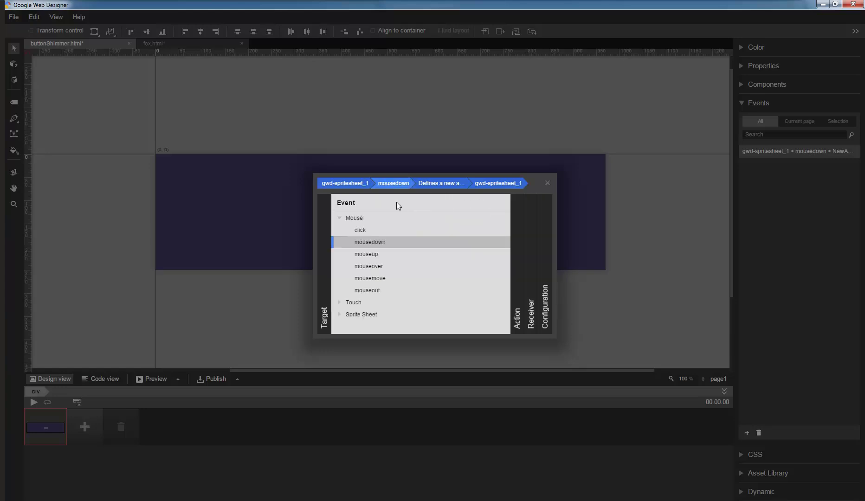
pyautogui.click(364, 290)
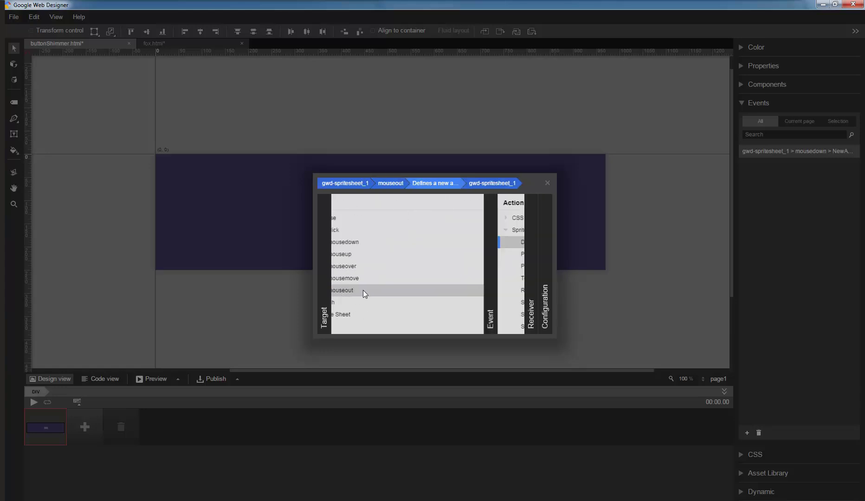
pyautogui.click(494, 184)
pyautogui.click(421, 218)
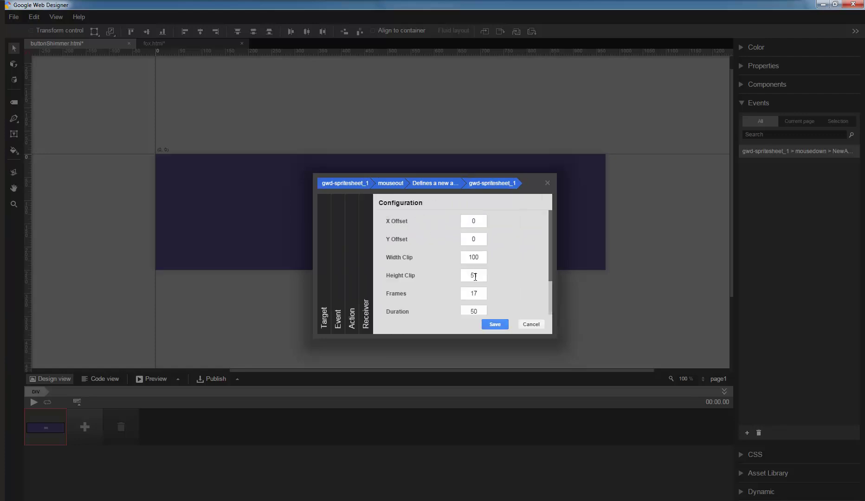
pyautogui.click(489, 326)
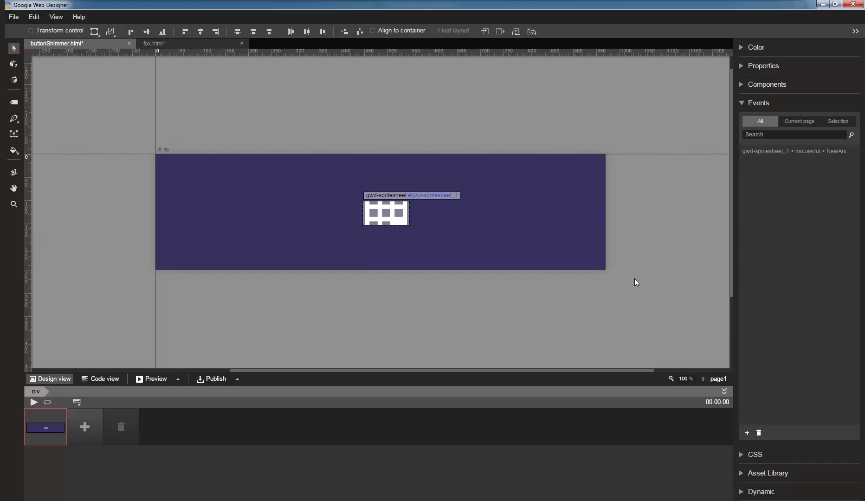
# Add a gwd-spritesheet_1 mousedown event with Defines a new animation, then begin editing X Offset.
pyautogui.click(746, 433)
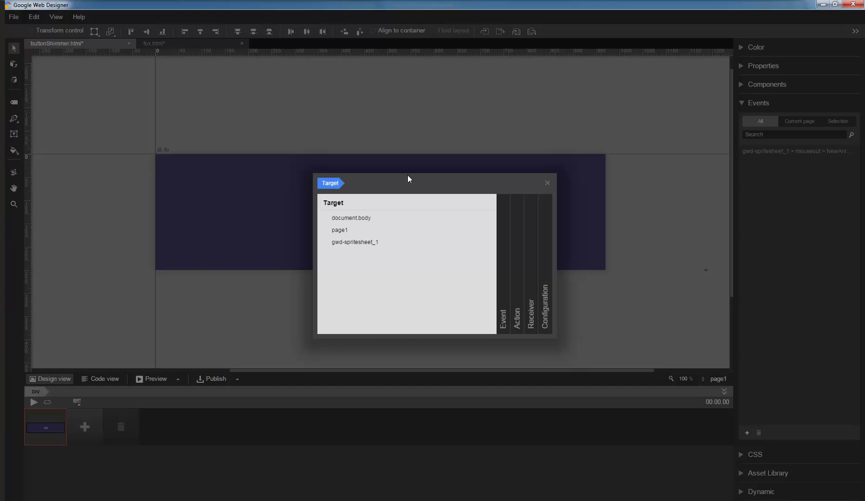
pyautogui.click(348, 242)
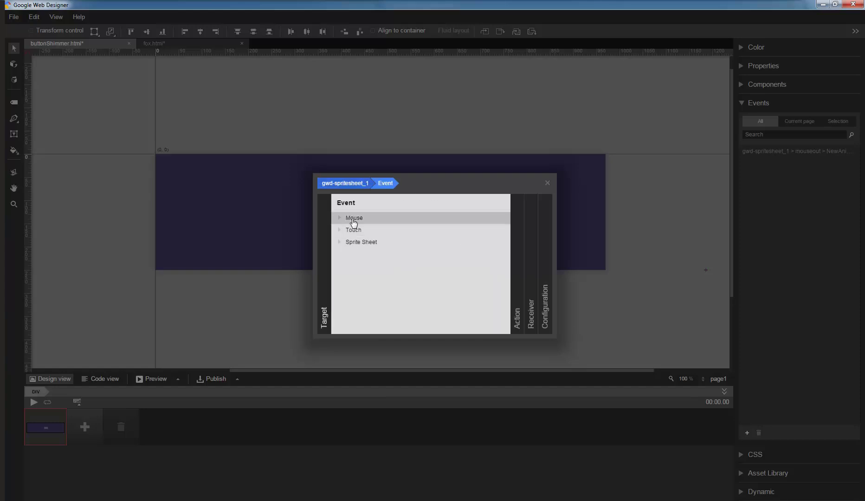
pyautogui.click(352, 218)
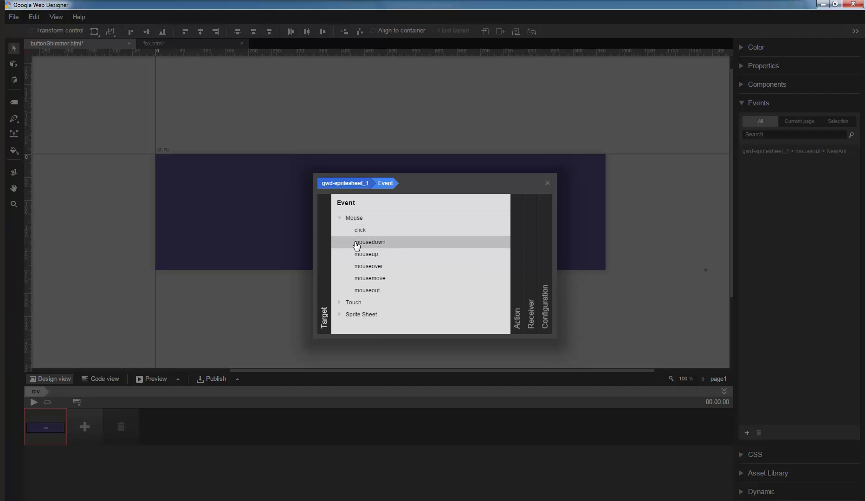
pyautogui.click(356, 243)
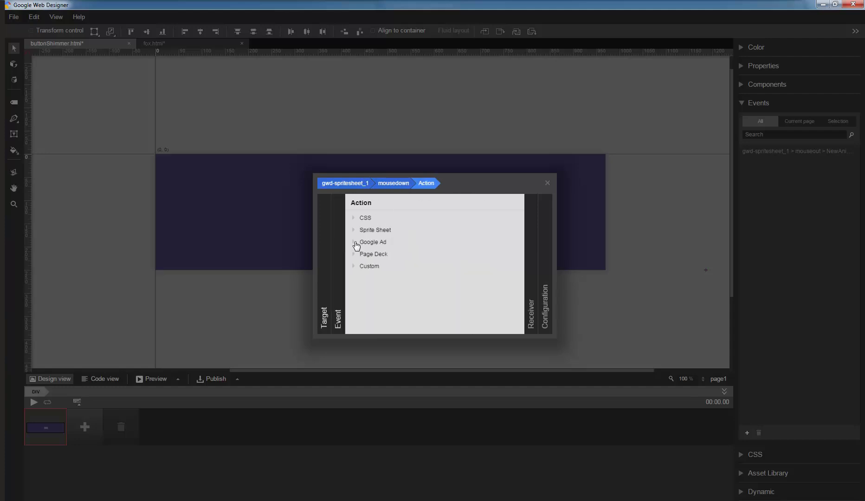
pyautogui.click(382, 230)
pyautogui.click(385, 241)
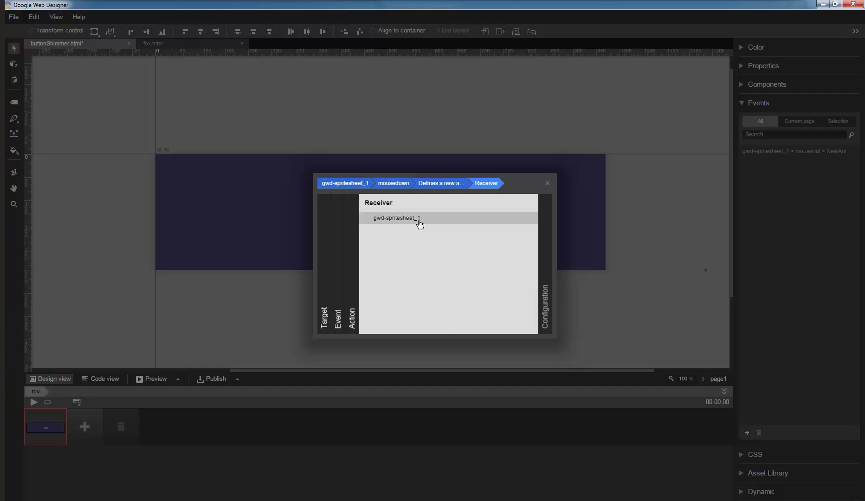
pyautogui.click(416, 221)
pyautogui.click(475, 221)
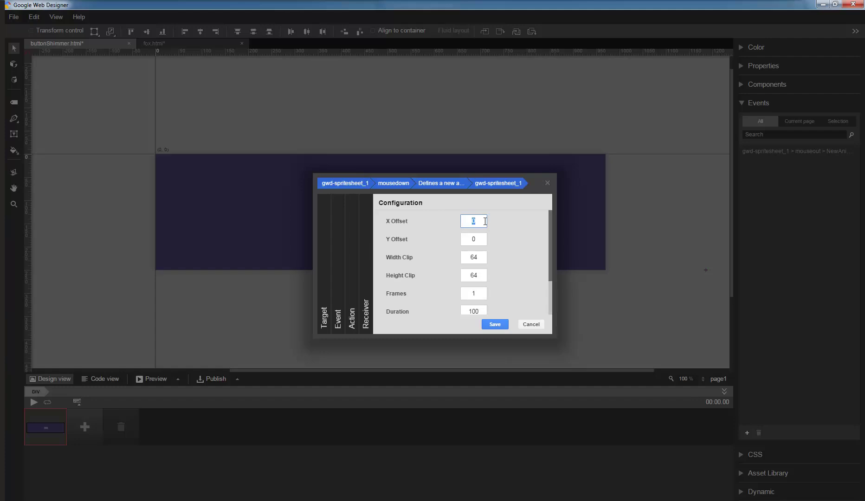
pyautogui.write('700')
# Save the mousedown sprite event at offset 700, 51 with a 100 × 51 clip.
pyautogui.press('Tab')
pyautogui.write('5')
pyautogui.write('1')
pyautogui.doubleClick(474, 256)
pyautogui.write('100')
pyautogui.press('Tab')
pyautogui.write('5')
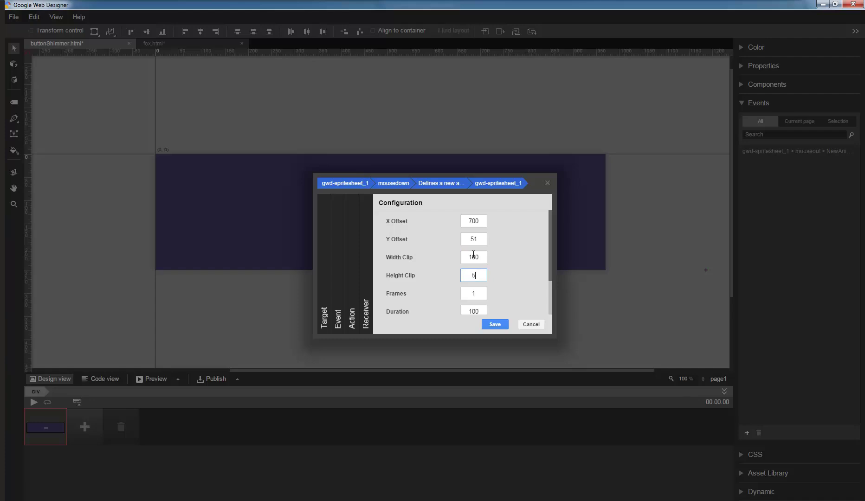
pyautogui.write('1')
pyautogui.moveTo(548, 250); pyautogui.dragTo(547, 307)
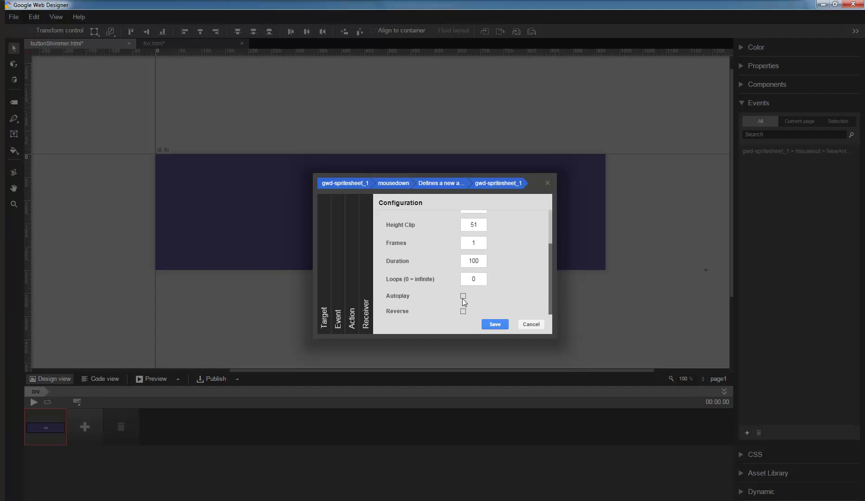
pyautogui.click(501, 326)
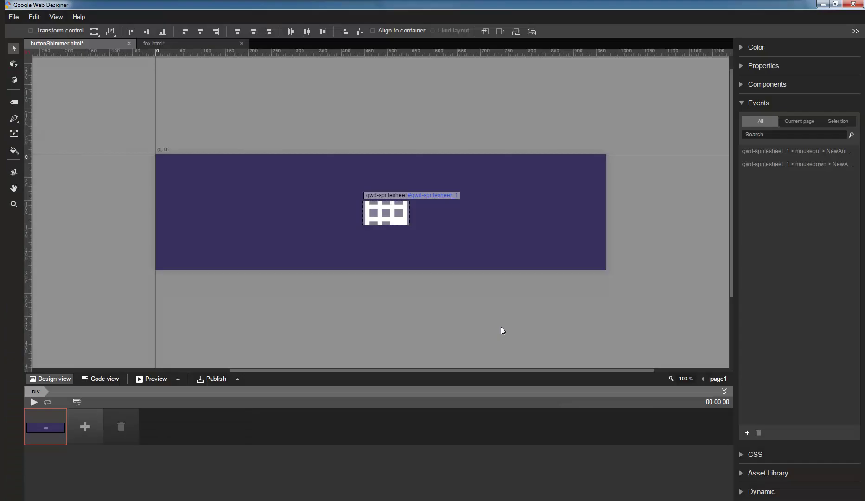
pyautogui.click(156, 378)
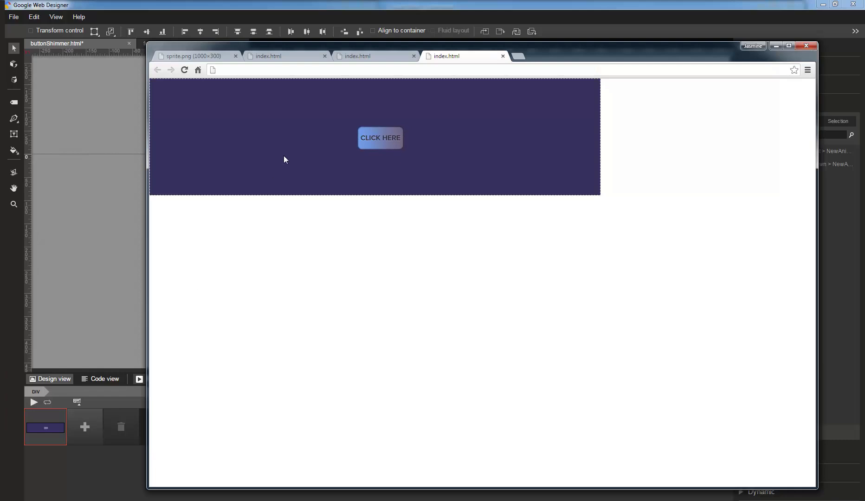
pyautogui.click(42, 262)
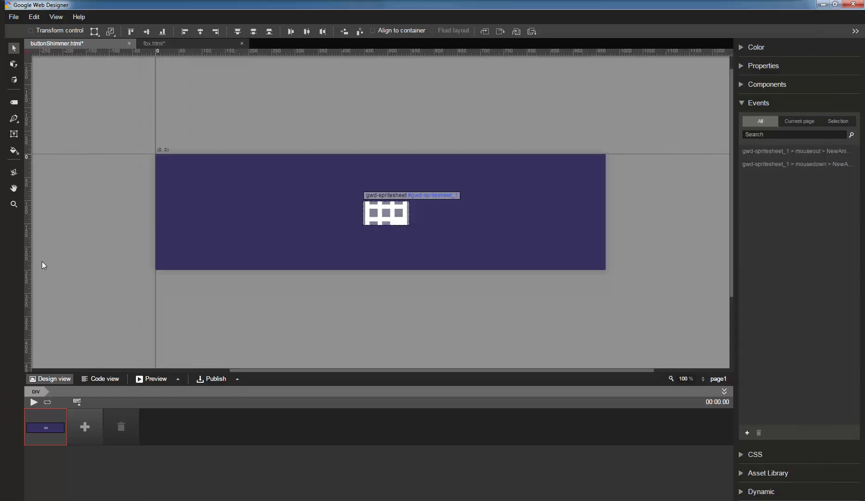
# Switch to fox.html, scrub its timeline back and forth, and preview it in Chrome.
pyautogui.click(189, 44)
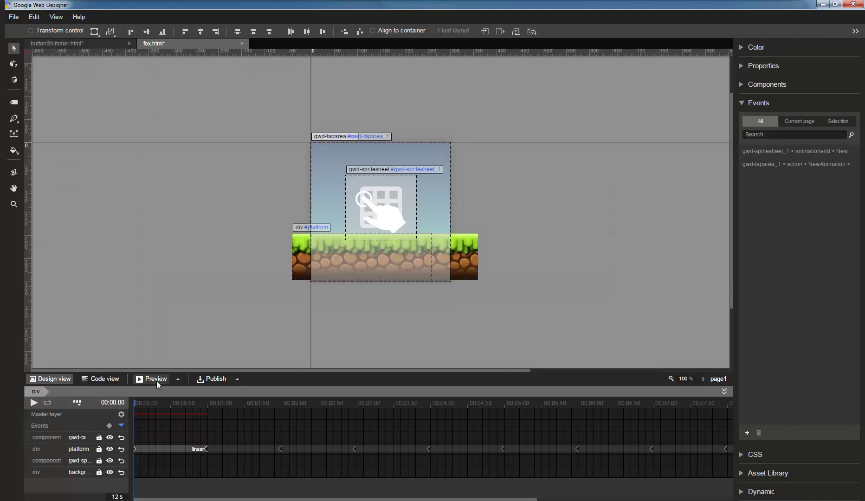
pyautogui.click(137, 403)
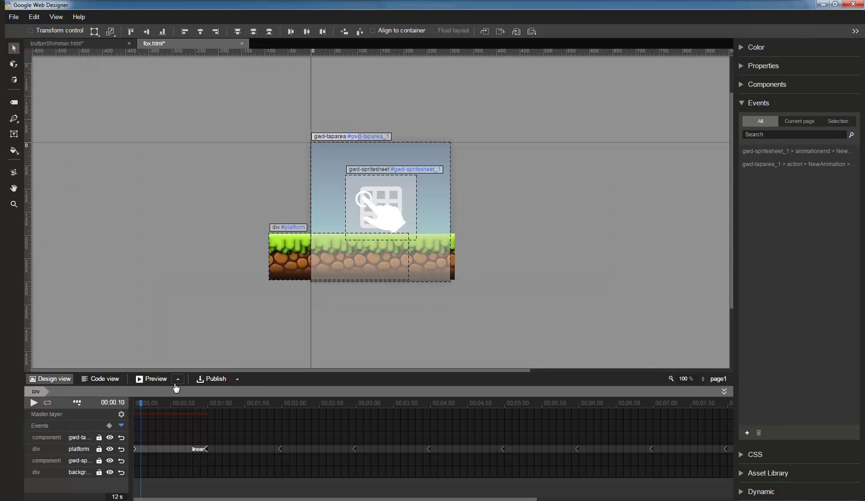
pyautogui.moveTo(141, 405); pyautogui.dragTo(274, 408)
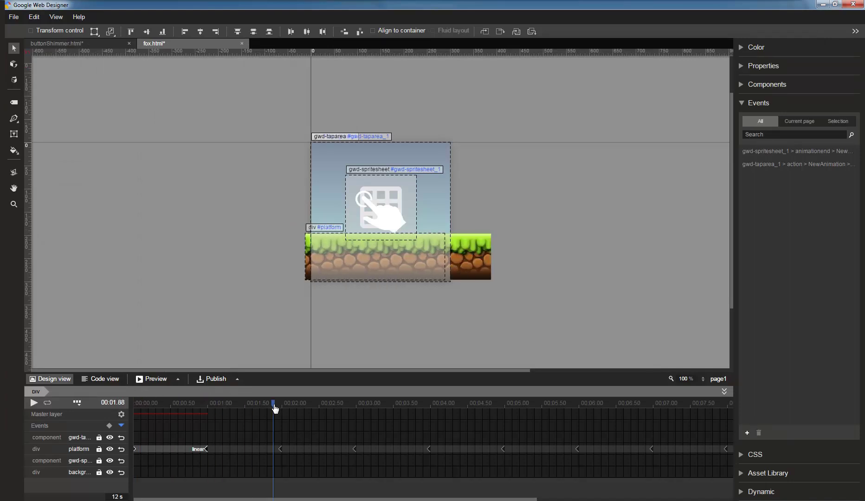
pyautogui.moveTo(274, 408); pyautogui.dragTo(177, 411)
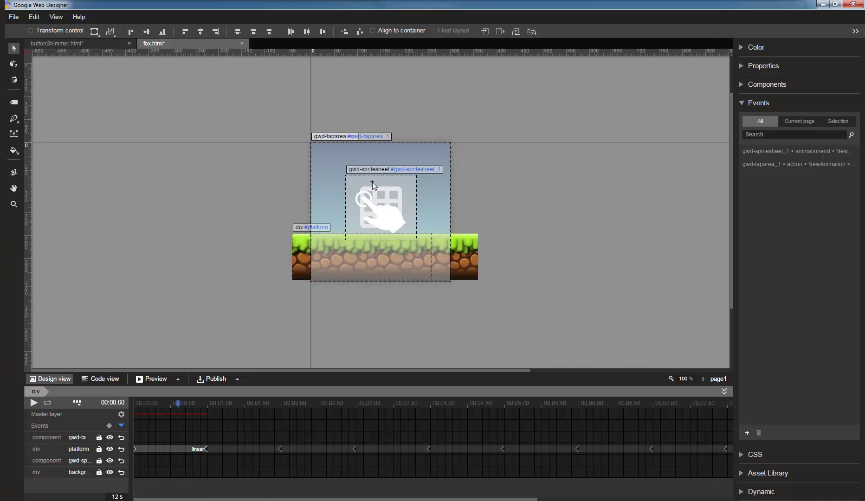
pyautogui.click(146, 381)
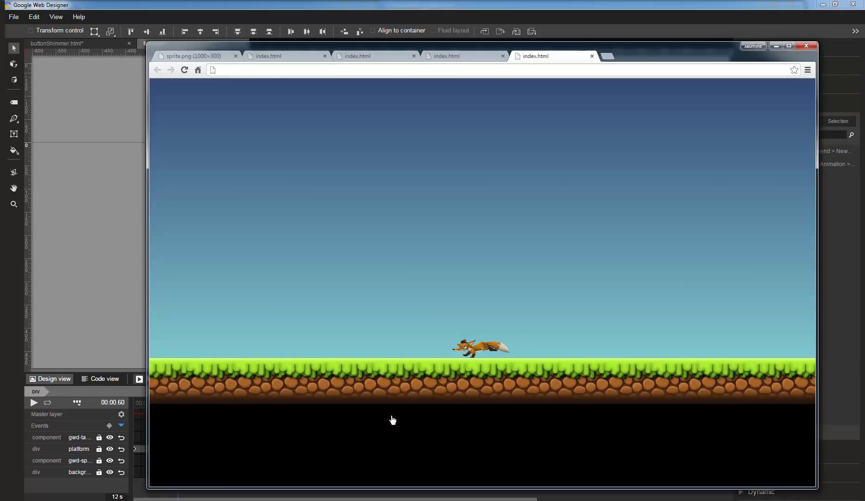
# Make the fox jump in the browser preview, then return to the fox.html canvas.
pyautogui.click(483, 340)
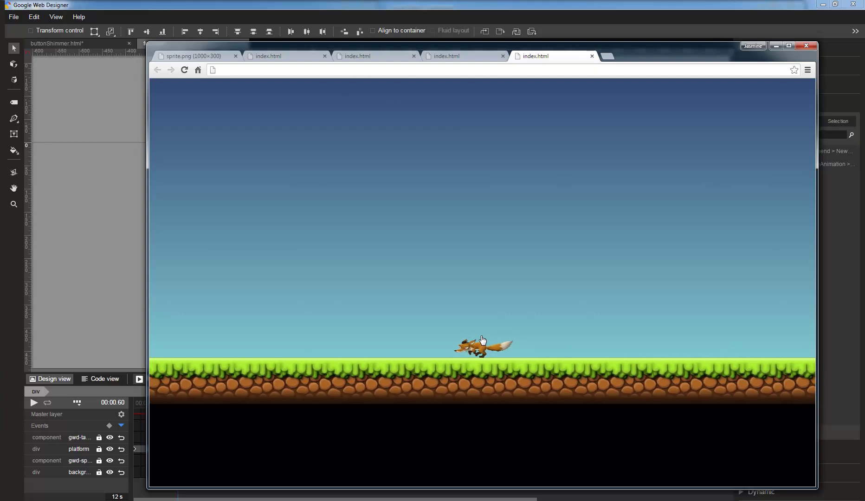
pyautogui.click(73, 296)
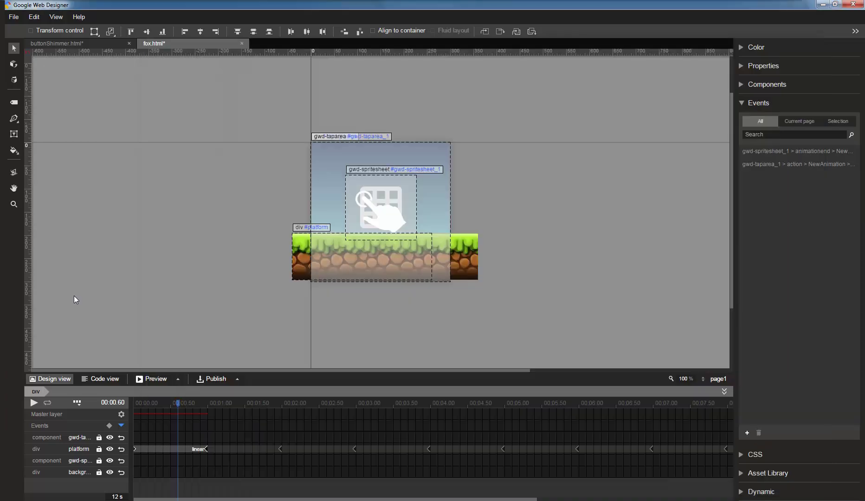